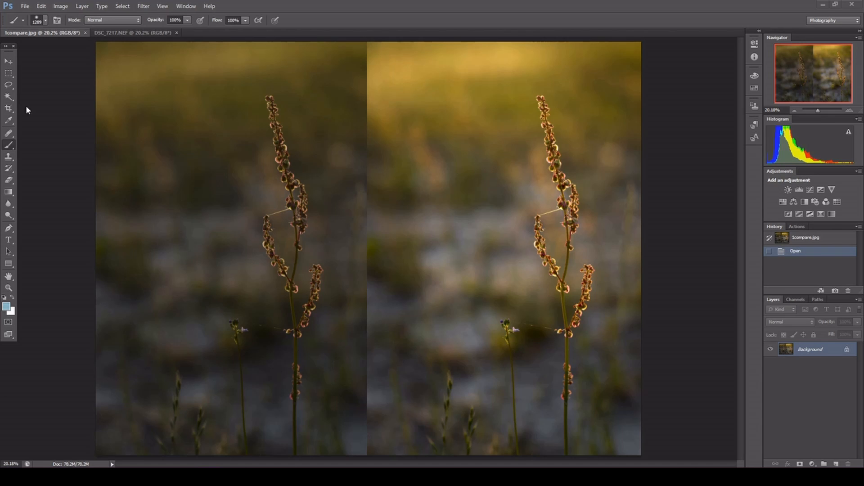
- Switch to the DSC_7217.NEF document and duplicate its Background layer as Background copy
{"action": "left_click", "coordinate": [134, 32]}
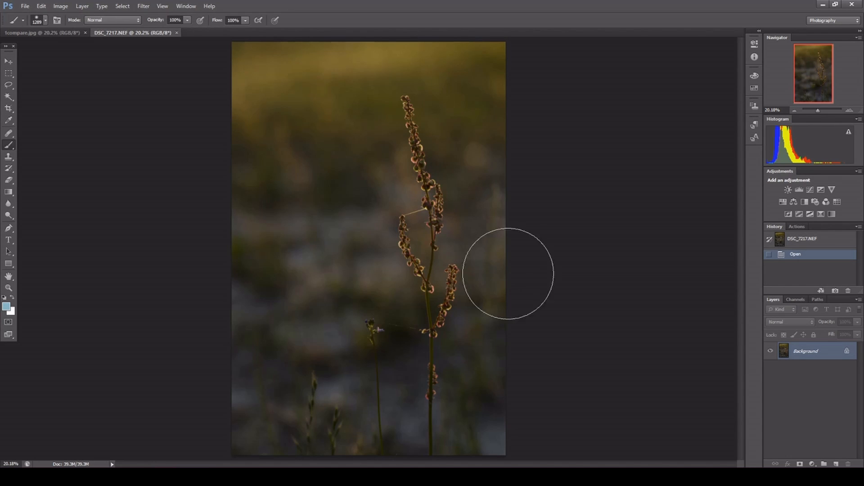
{"action": "right_click", "coordinate": [808, 356]}
{"action": "left_click", "coordinate": [811, 372]}
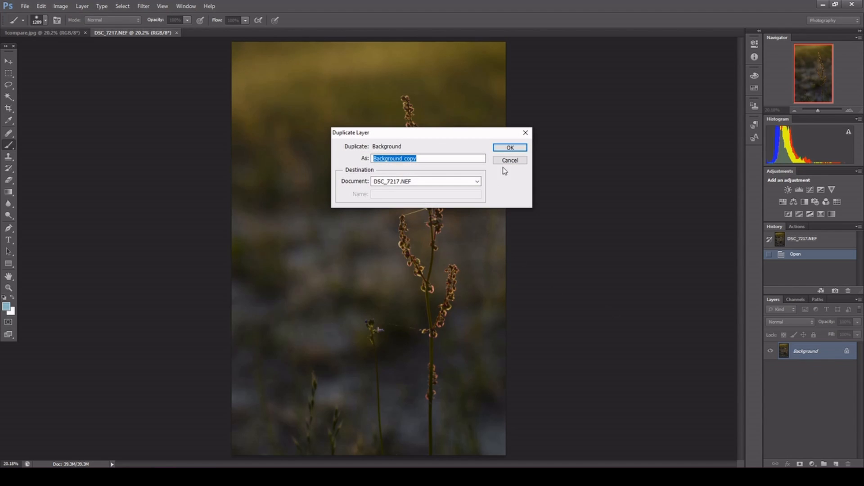
{"action": "left_click", "coordinate": [510, 148]}
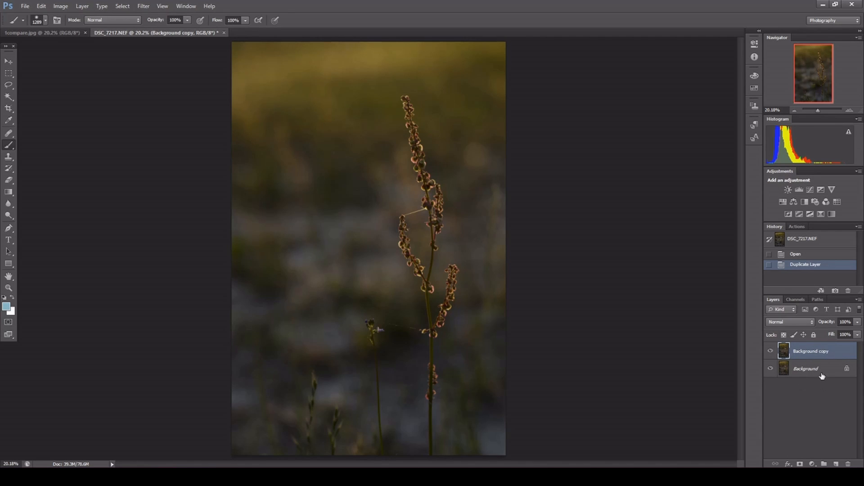
- Add a Levels adjustment layer with input levels of 13 for shadows, 1.44 for midtones and 216 for highlights
{"action": "left_click", "coordinate": [801, 190]}
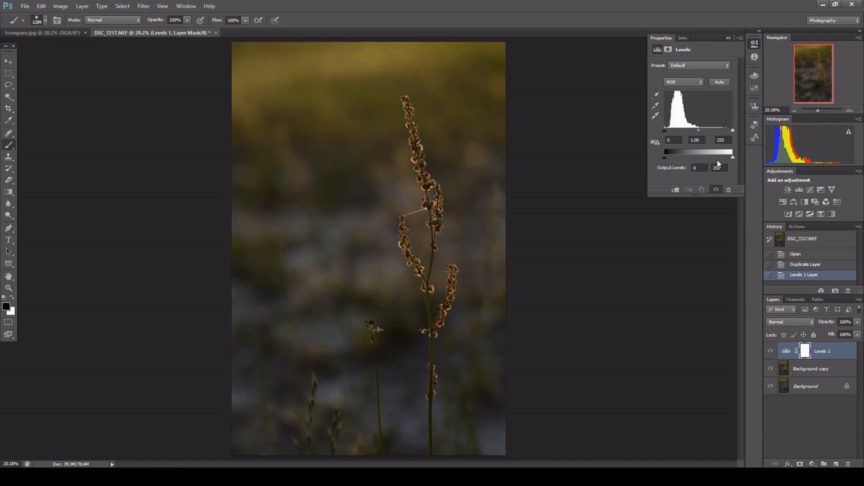
{"action": "left_click_drag", "start_coordinate": [698, 130], "coordinate": [693, 131]}
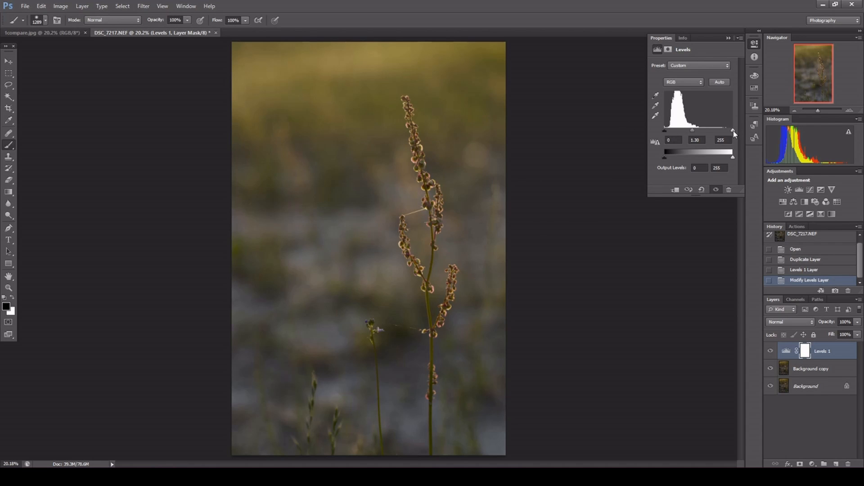
{"action": "left_click_drag", "start_coordinate": [731, 131], "coordinate": [726, 131]}
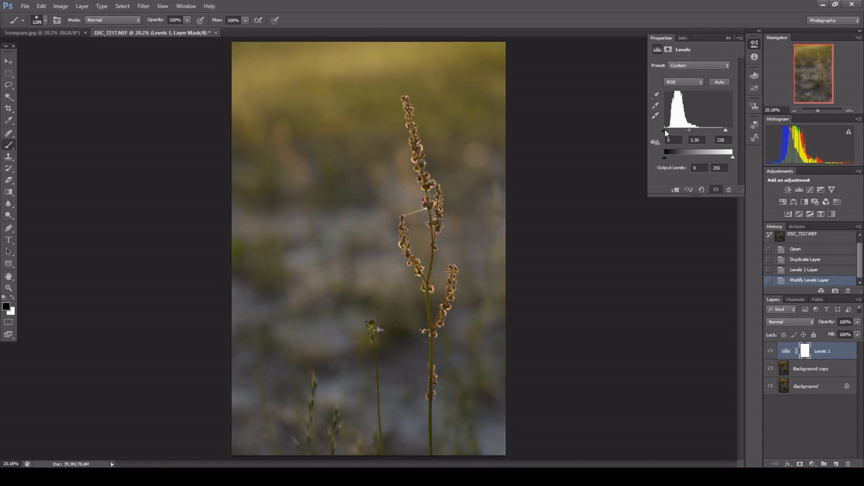
{"action": "left_click_drag", "start_coordinate": [665, 130], "coordinate": [667, 130]}
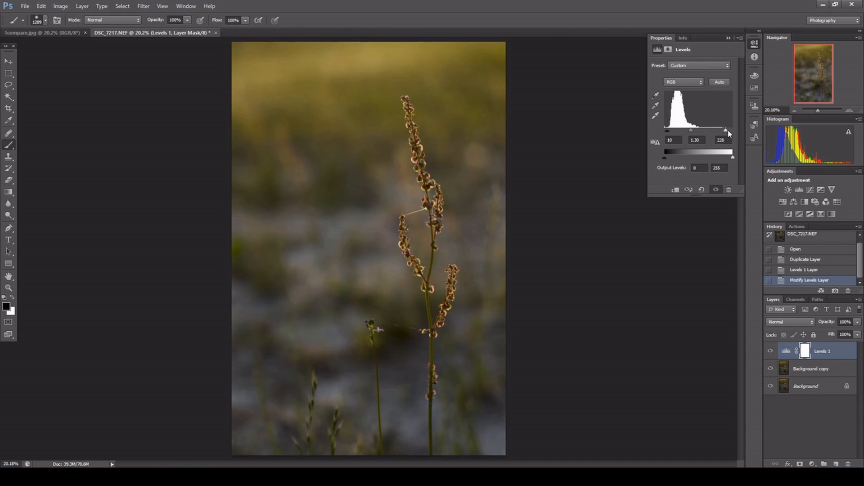
{"action": "left_click_drag", "start_coordinate": [668, 133], "coordinate": [669, 133]}
{"action": "left_click_drag", "start_coordinate": [725, 132], "coordinate": [688, 133]}
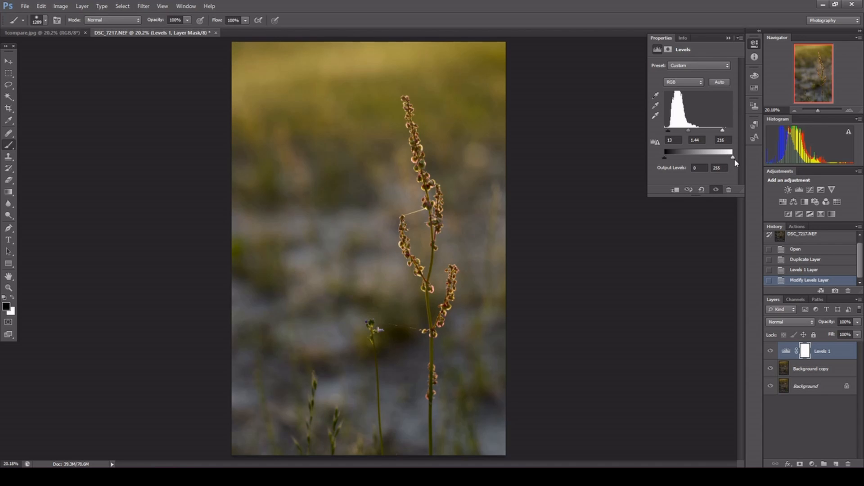
{"action": "mouse_move", "coordinate": [734, 162]}
{"action": "left_mouse_down"}
{"action": "mouse_move", "coordinate": [726, 164]}
{"action": "mouse_move", "coordinate": [735, 163]}
{"action": "left_mouse_up"}
{"action": "left_click_drag", "start_coordinate": [666, 157], "coordinate": [650, 162]}
{"action": "left_click", "coordinate": [728, 38]}
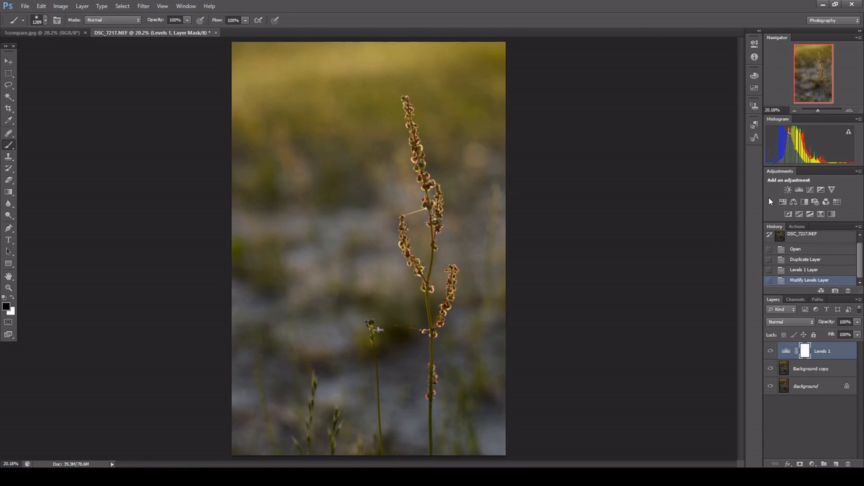
- Add a Color Balance adjustment layer and shift the Shadows yellow–blue balance to +4
{"action": "left_click", "coordinate": [794, 203]}
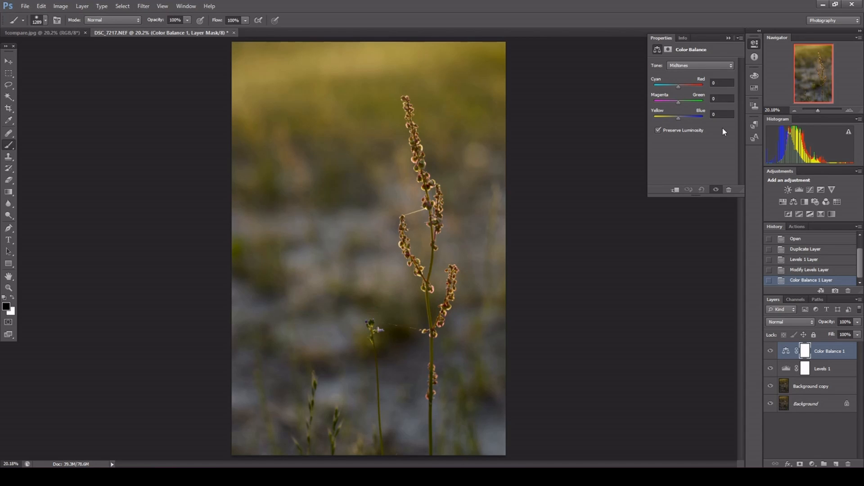
{"action": "left_click", "coordinate": [683, 66]}
{"action": "left_click", "coordinate": [680, 72]}
{"action": "left_click_drag", "start_coordinate": [678, 118], "coordinate": [679, 118]}
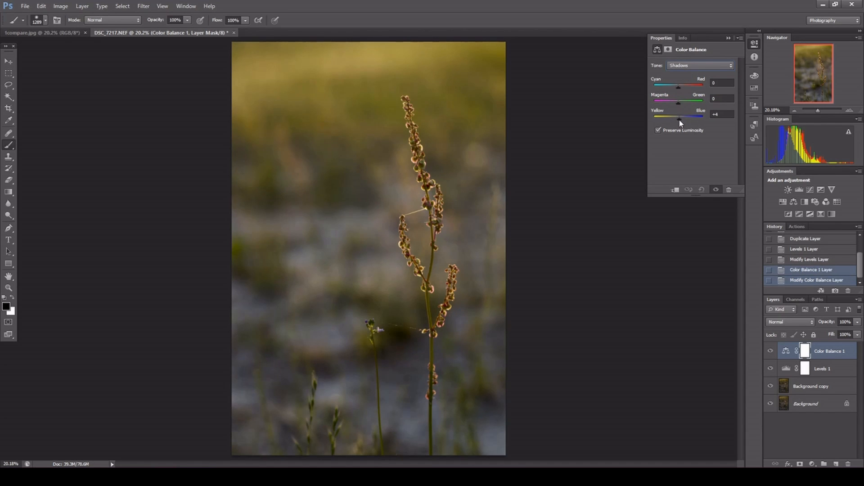
- Shift the Color Balance layer's Highlights yellow–blue balance to -9 and adjust their cyan–red balance slightly
{"action": "left_click", "coordinate": [683, 65]}
{"action": "left_click", "coordinate": [685, 89]}
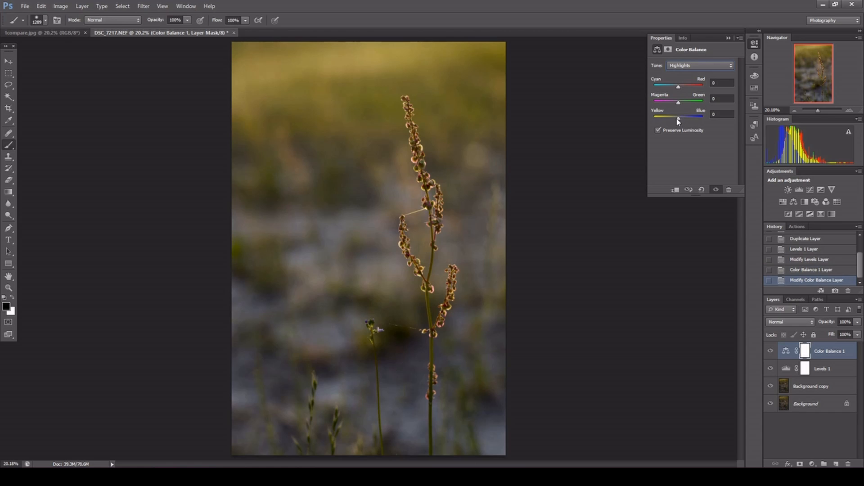
{"action": "left_click_drag", "start_coordinate": [677, 118], "coordinate": [677, 119]}
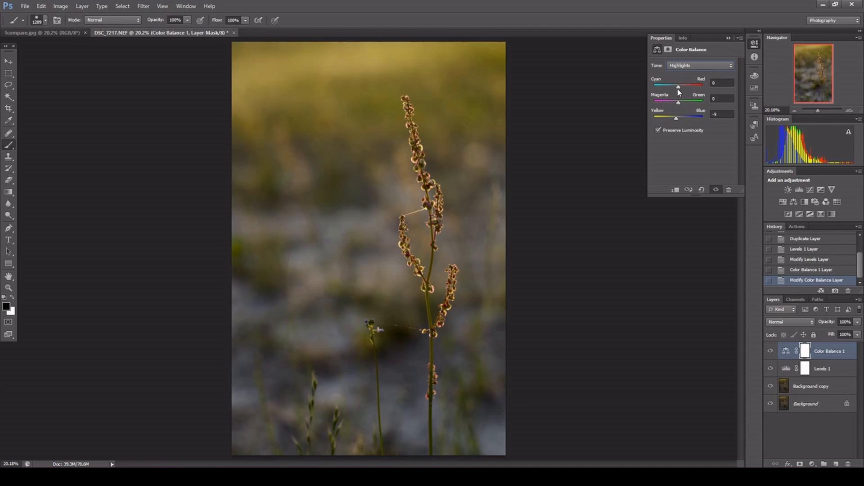
{"action": "mouse_move", "coordinate": [678, 87]}
{"action": "left_mouse_down"}
{"action": "mouse_move", "coordinate": [671, 88]}
{"action": "mouse_move", "coordinate": [688, 91]}
{"action": "mouse_move", "coordinate": [679, 96]}
{"action": "left_mouse_up"}
{"action": "left_click", "coordinate": [729, 39]}
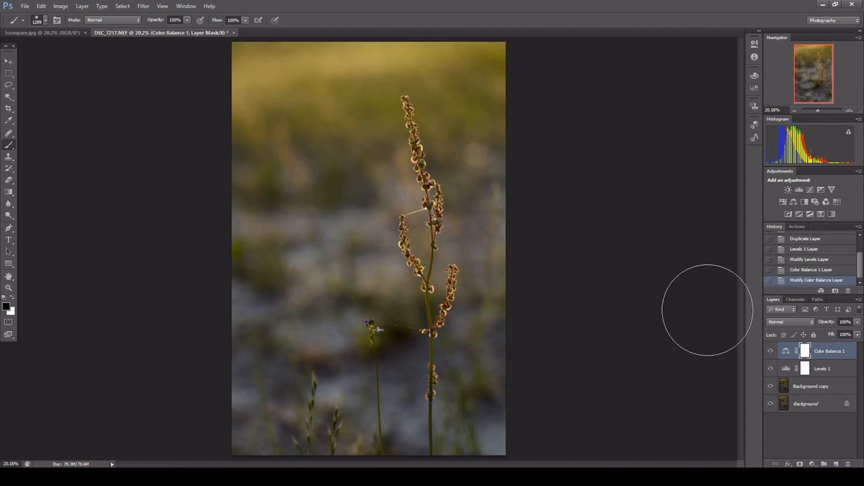
- Add a Hue/Saturation adjustment layer and set the Yellows to hue -7 and lightness +11
{"action": "left_click", "coordinate": [783, 203]}
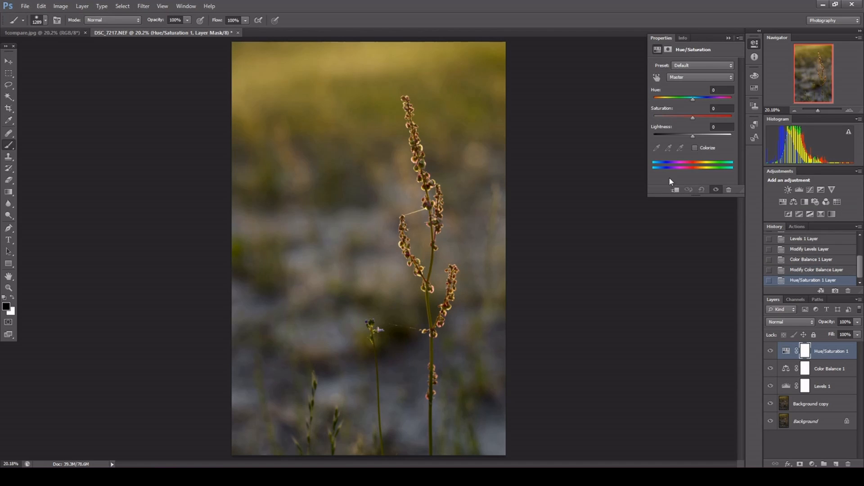
{"action": "left_click", "coordinate": [688, 77]}
{"action": "left_click", "coordinate": [686, 77]}
{"action": "left_click", "coordinate": [708, 77]}
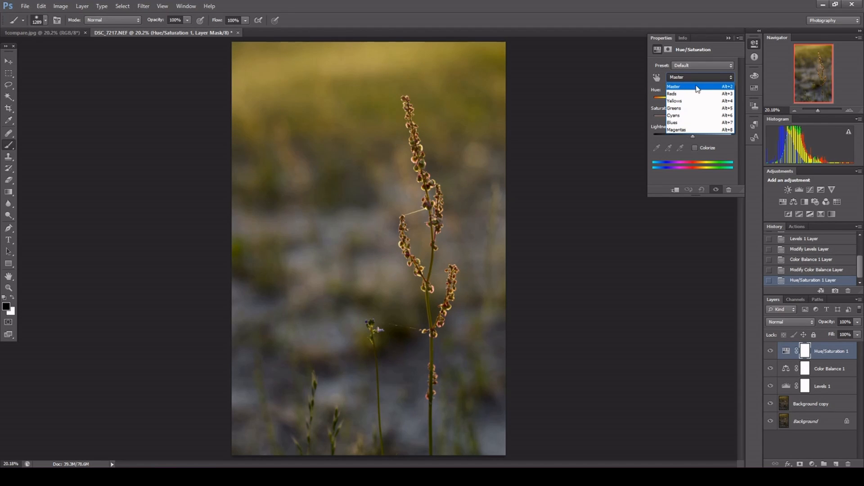
{"action": "left_click", "coordinate": [680, 105]}
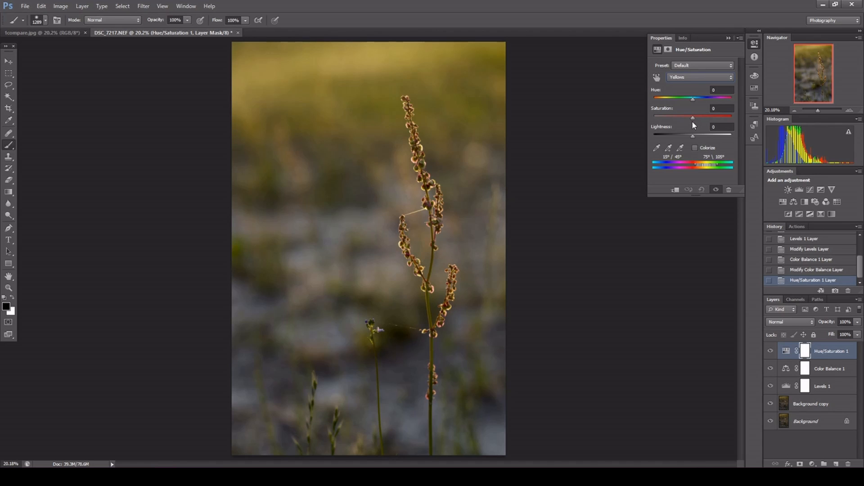
{"action": "left_click_drag", "start_coordinate": [693, 98], "coordinate": [691, 99]}
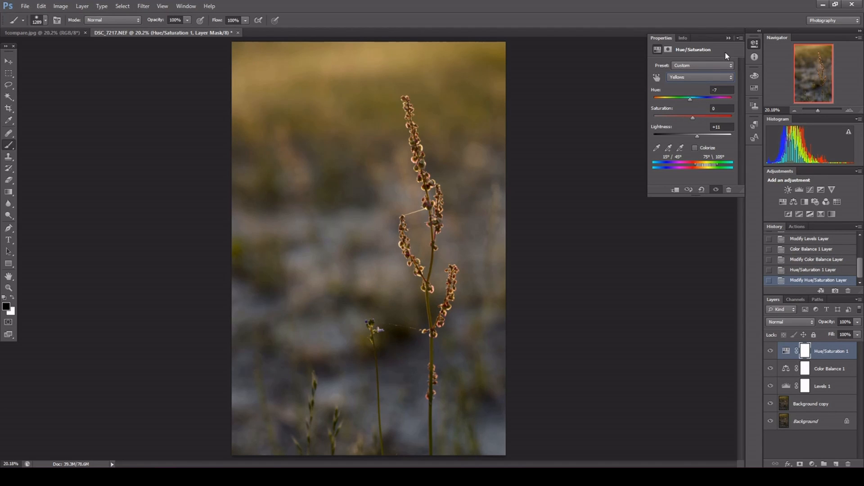
{"action": "left_click", "coordinate": [727, 38]}
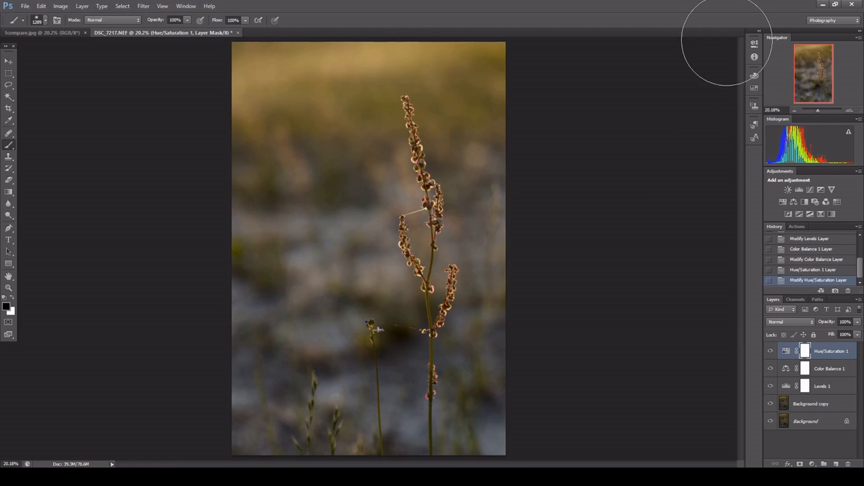
- Add a second Hue/Saturation adjustment layer and raise the saturation of the Reds to about +18
{"action": "left_click", "coordinate": [784, 202]}
{"action": "mouse_move", "coordinate": [693, 117]}
{"action": "left_mouse_down"}
{"action": "mouse_move", "coordinate": [670, 124]}
{"action": "mouse_move", "coordinate": [716, 120]}
{"action": "mouse_move", "coordinate": [696, 121]}
{"action": "left_mouse_up"}
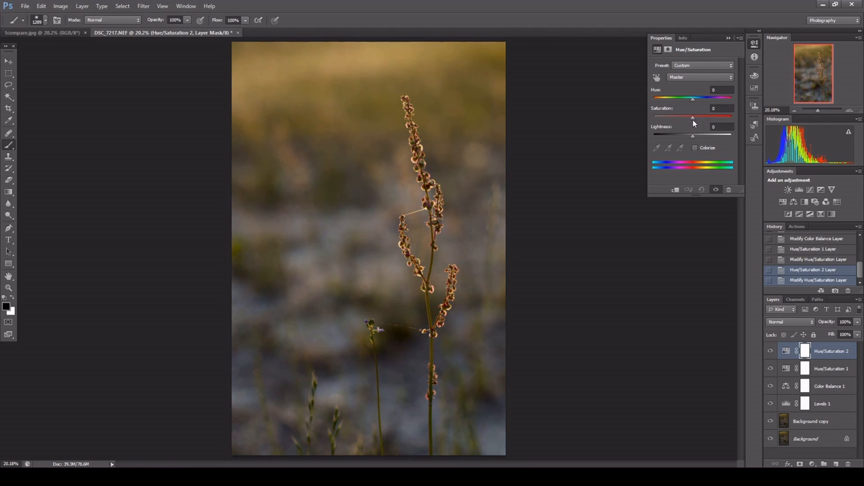
{"action": "left_click", "coordinate": [696, 77]}
{"action": "left_click", "coordinate": [686, 90]}
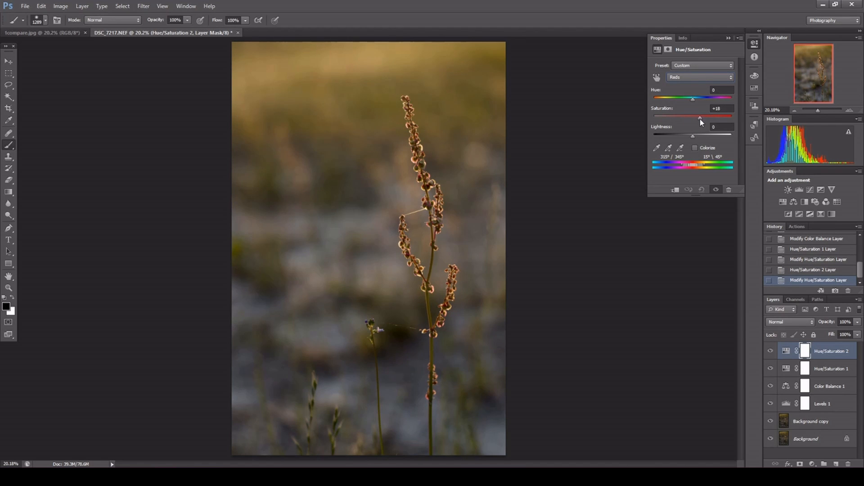
{"action": "left_click_drag", "start_coordinate": [701, 119], "coordinate": [700, 118]}
{"action": "left_click", "coordinate": [728, 39]}
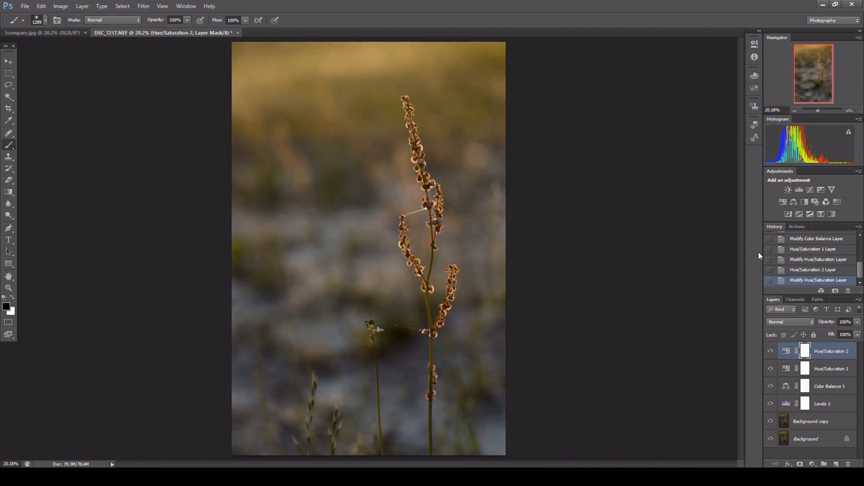
- Add a second Levels adjustment layer with the white output level at 243 and midtones at 0.96
{"action": "left_click", "coordinate": [799, 189]}
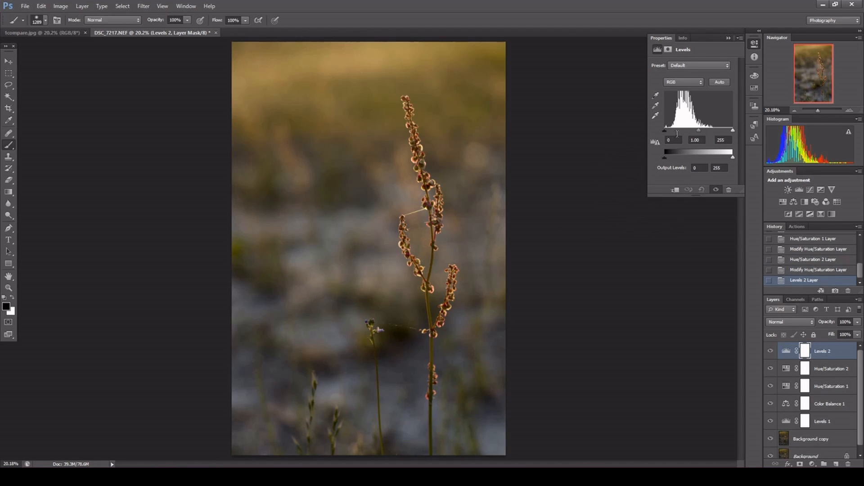
{"action": "left_click_drag", "start_coordinate": [732, 157], "coordinate": [730, 160]}
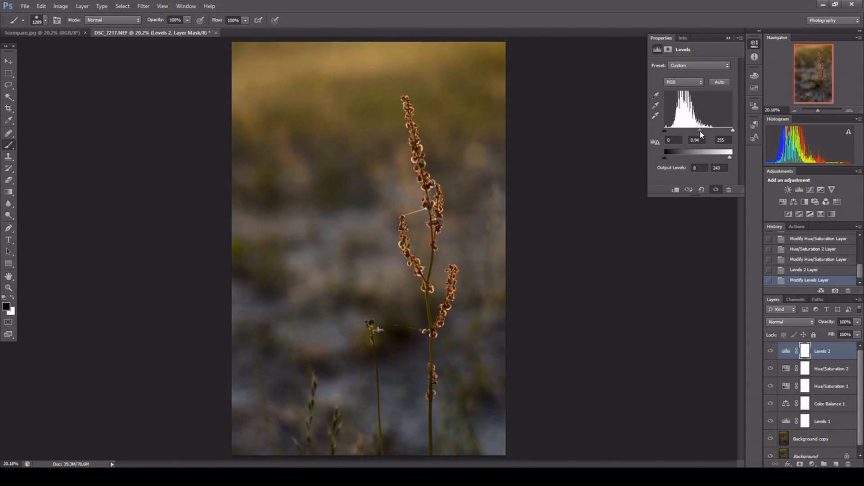
{"action": "left_click_drag", "start_coordinate": [699, 130], "coordinate": [699, 131]}
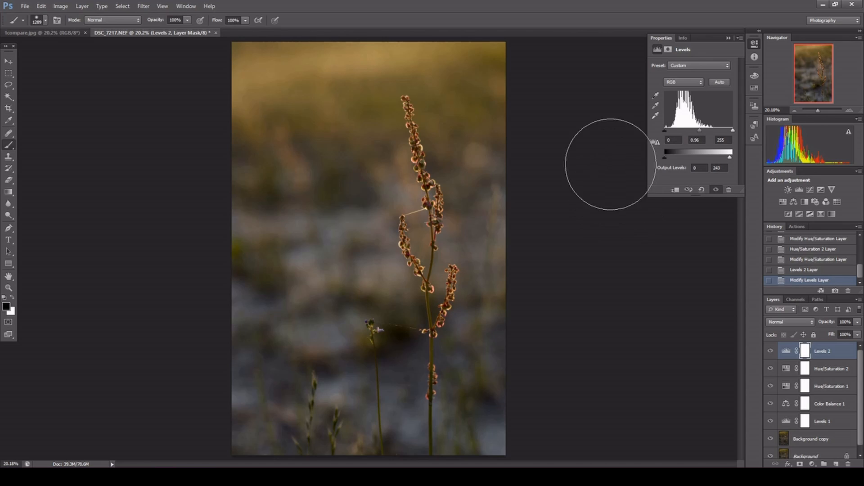
{"action": "left_click", "coordinate": [729, 37]}
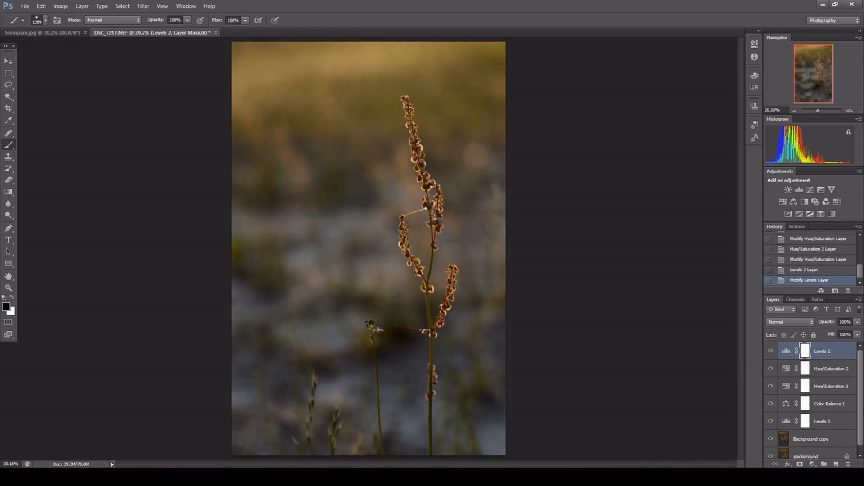
- Paint with black along the flower on the Levels 2 layer mask to hide the darkening there
{"action": "mouse_move", "coordinate": [861, 396]}
{"action": "left_mouse_down"}
{"action": "mouse_move", "coordinate": [861, 417]}
{"action": "mouse_move", "coordinate": [861, 385]}
{"action": "left_mouse_up"}
{"action": "left_click", "coordinate": [816, 441]}
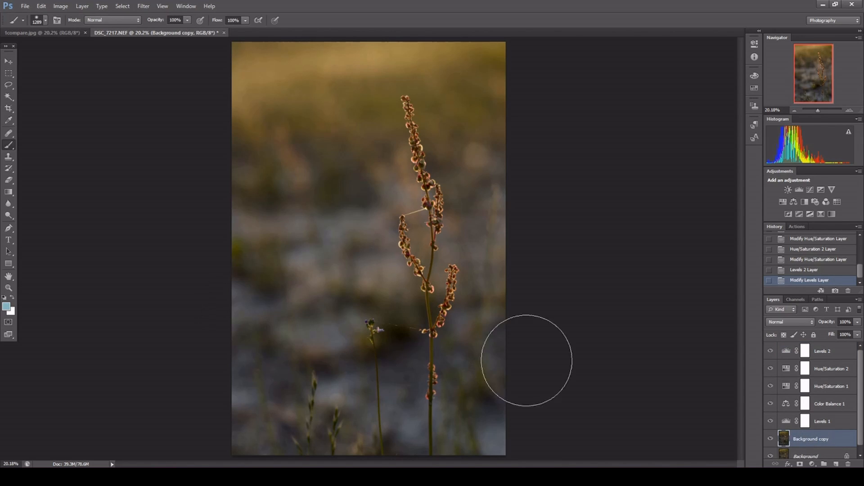
{"action": "left_click", "coordinate": [824, 354]}
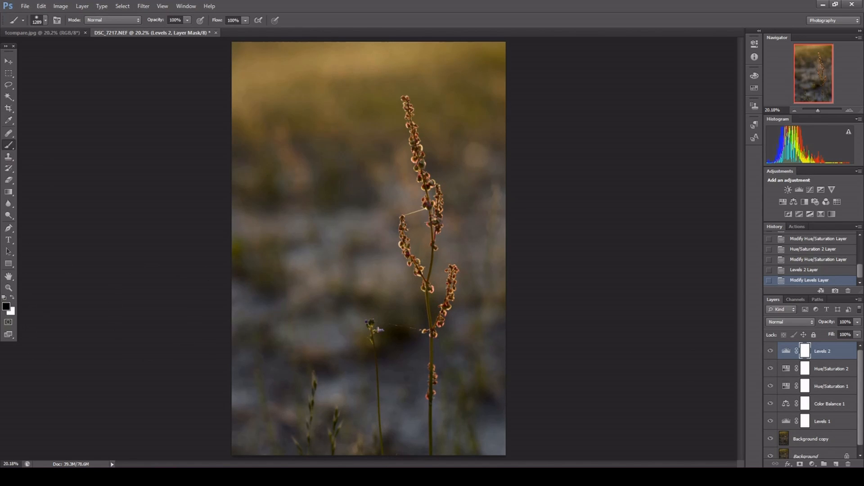
{"action": "left_click", "coordinate": [7, 307]}
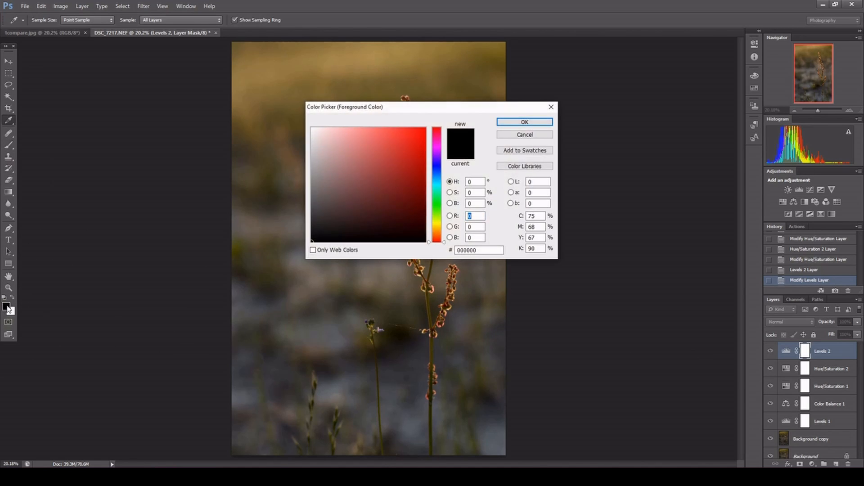
{"action": "left_click", "coordinate": [522, 136]}
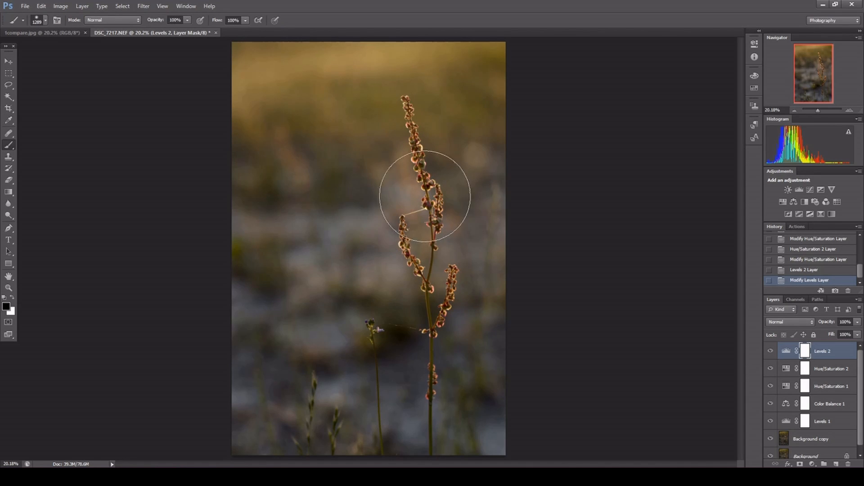
{"action": "mouse_move", "coordinate": [444, 251]}
{"action": "left_mouse_down"}
{"action": "mouse_move", "coordinate": [449, 284]}
{"action": "mouse_move", "coordinate": [426, 293]}
{"action": "mouse_move", "coordinate": [388, 149]}
{"action": "mouse_move", "coordinate": [421, 139]}
{"action": "left_mouse_up"}
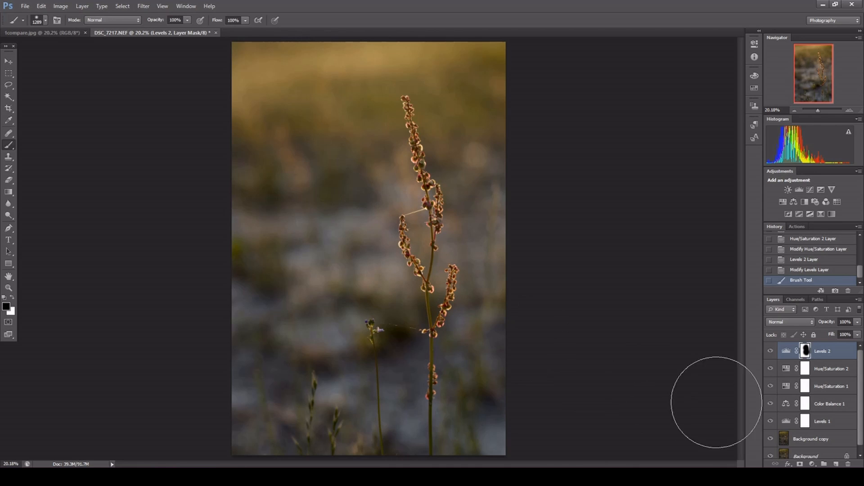
{"action": "left_click", "coordinate": [804, 444]}
{"action": "mouse_move", "coordinate": [417, 235]}
{"action": "left_mouse_down"}
{"action": "mouse_move", "coordinate": [388, 262]}
{"action": "mouse_move", "coordinate": [403, 251]}
{"action": "left_mouse_up"}
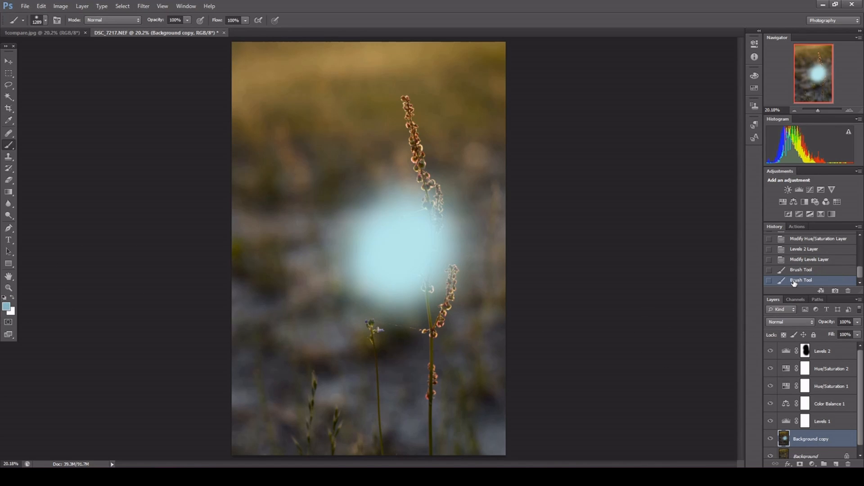
{"action": "key", "text": "ctrl+z"}
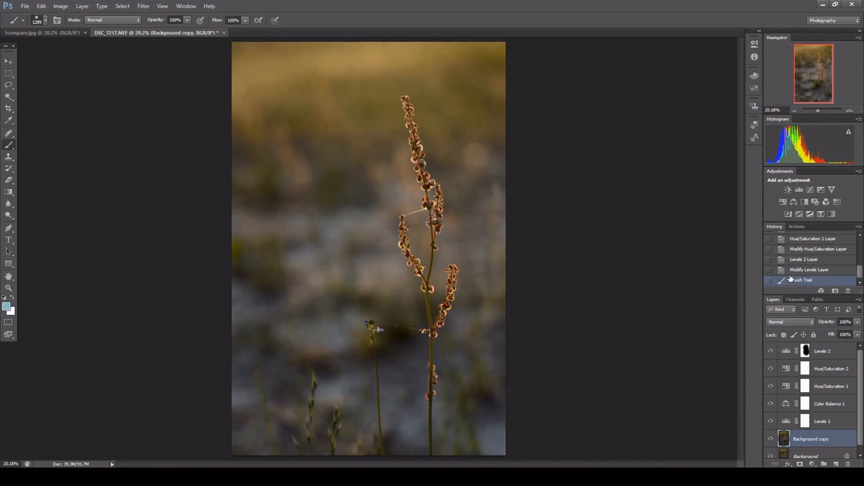
- Select the Levels 2 layer mask again and keep black as the foreground color
{"action": "left_click", "coordinate": [821, 356]}
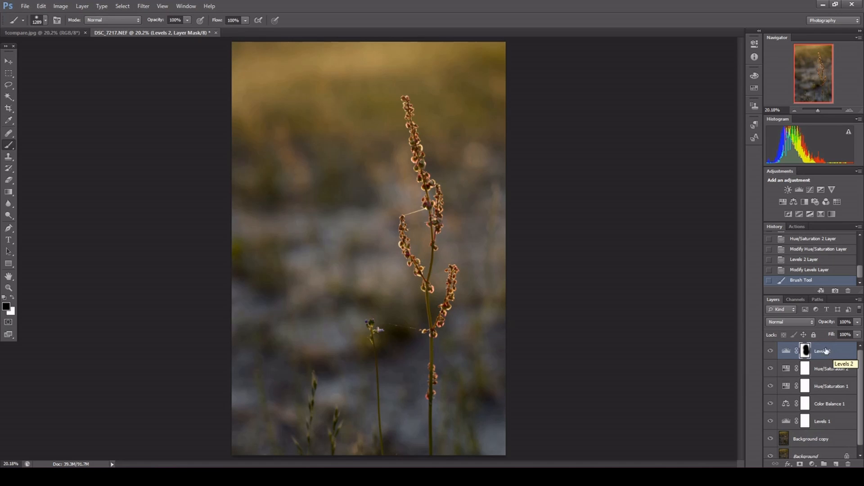
{"action": "left_click", "coordinate": [6, 307]}
{"action": "left_click", "coordinate": [524, 122]}
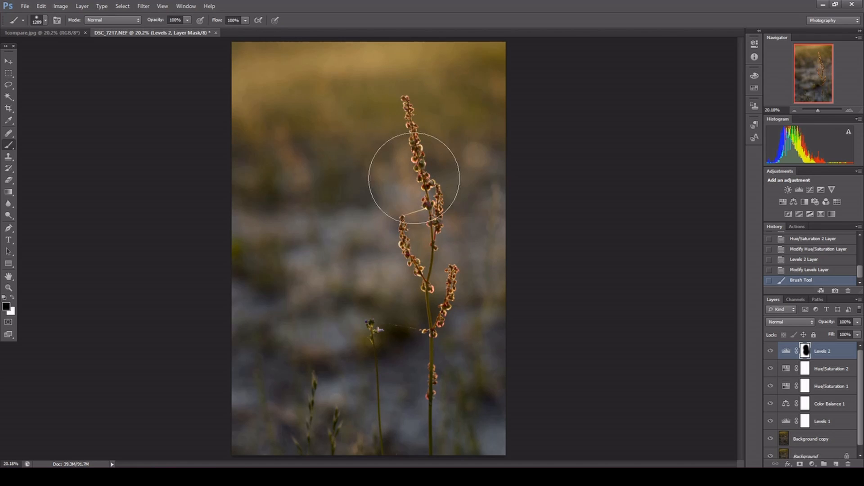
- Paint black around the flower on the Levels 2 mask, then switch to white and paint back the mask's outer edge
{"action": "mouse_move", "coordinate": [391, 322]}
{"action": "left_mouse_down"}
{"action": "mouse_move", "coordinate": [429, 179]}
{"action": "mouse_move", "coordinate": [344, 151]}
{"action": "mouse_move", "coordinate": [380, 130]}
{"action": "left_mouse_up"}
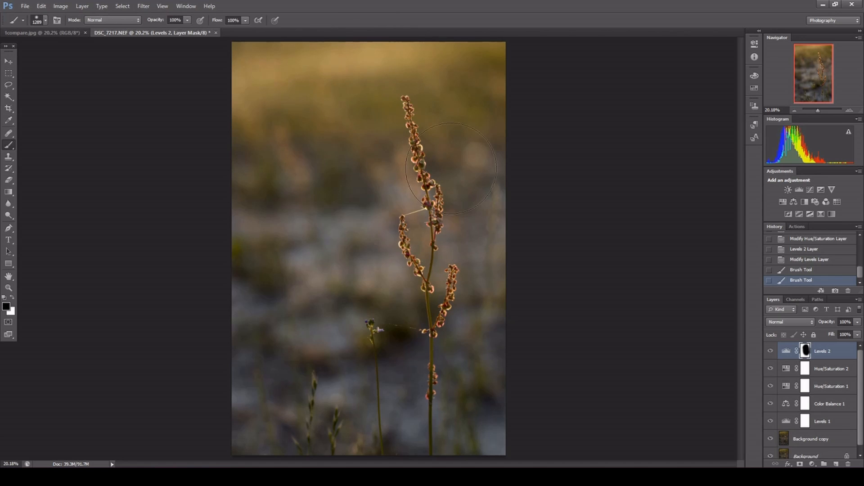
{"action": "left_click", "coordinate": [487, 302]}
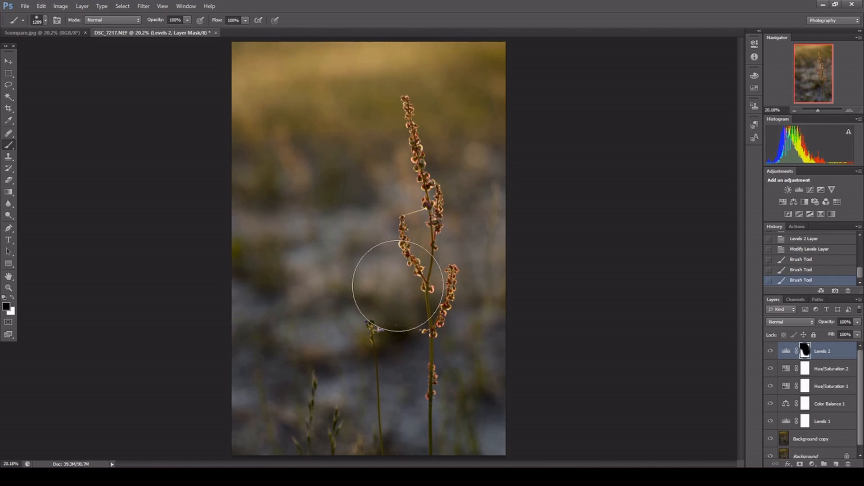
{"action": "left_click", "coordinate": [377, 142]}
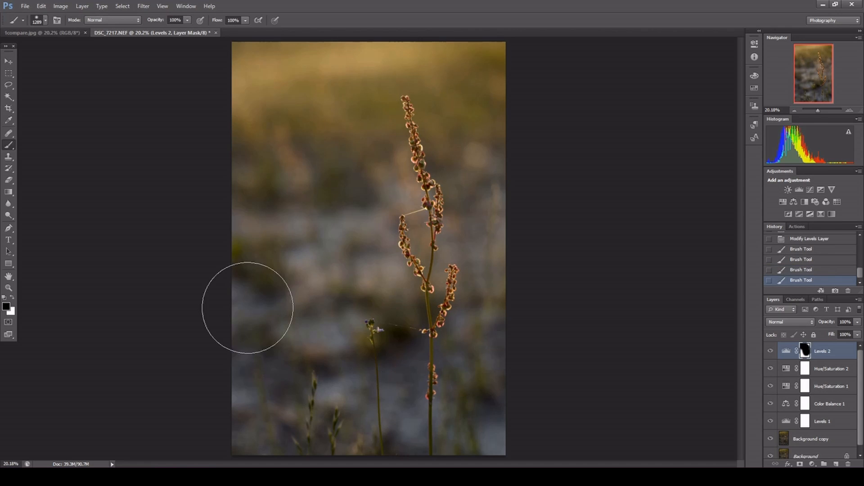
{"action": "left_click", "coordinate": [13, 300]}
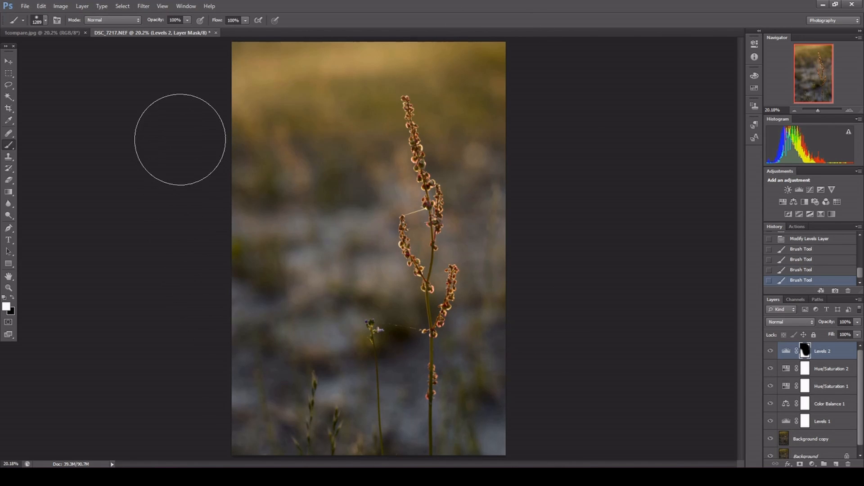
{"action": "left_click_drag", "start_coordinate": [180, 140], "coordinate": [167, 149]}
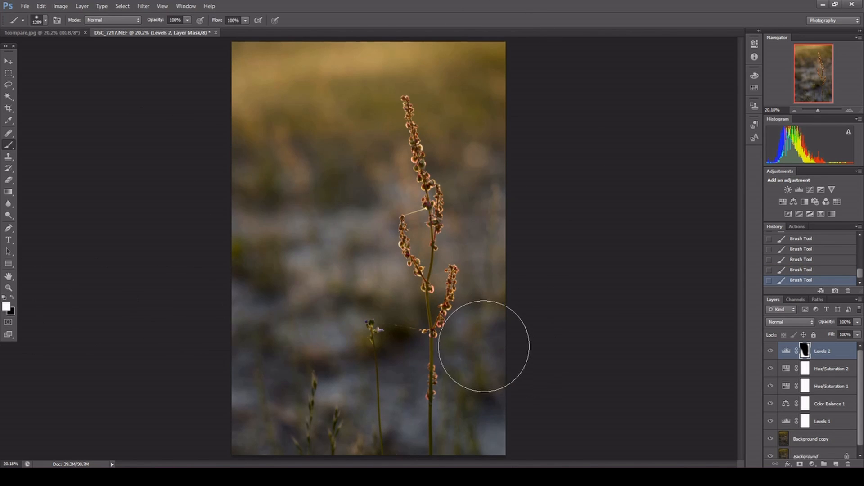
- Add a third Levels adjustment layer directly above the Background layer and lower its white input level to about 235
{"action": "left_click_drag", "start_coordinate": [862, 365], "coordinate": [860, 414]}
{"action": "left_click", "coordinate": [819, 440]}
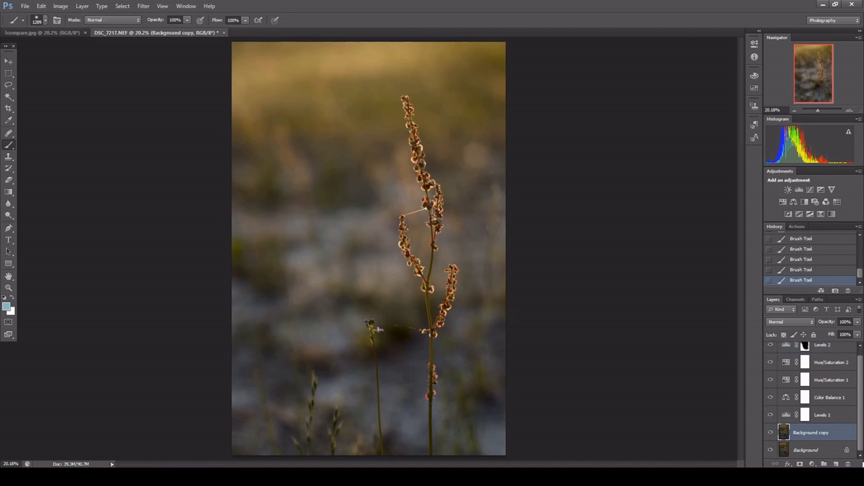
{"action": "left_click", "coordinate": [820, 453]}
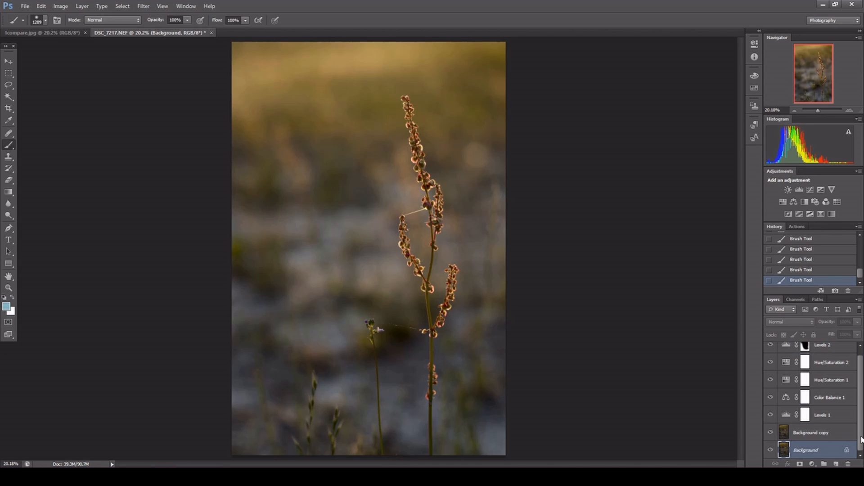
{"action": "left_click_drag", "start_coordinate": [862, 440], "coordinate": [862, 432]}
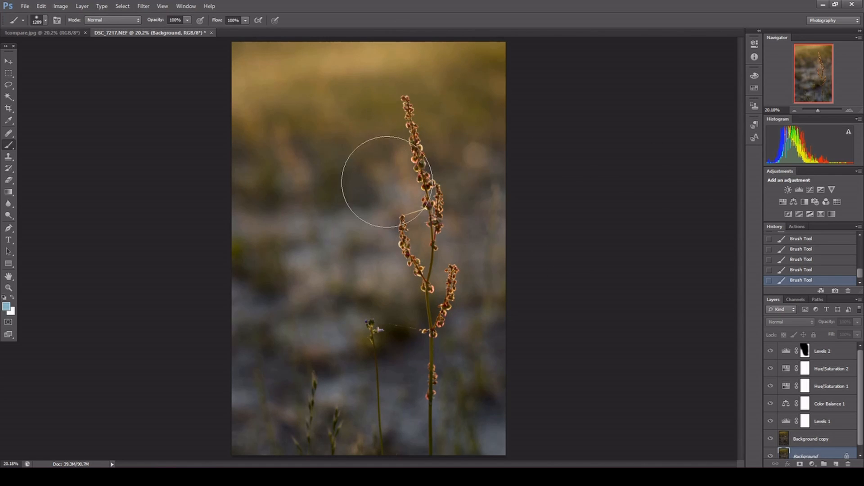
{"action": "left_click", "coordinate": [799, 190]}
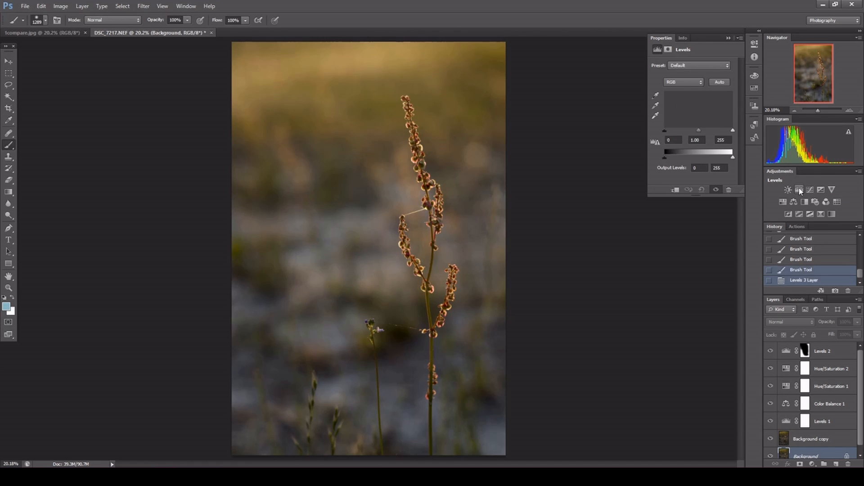
{"action": "left_click_drag", "start_coordinate": [732, 129], "coordinate": [731, 130]}
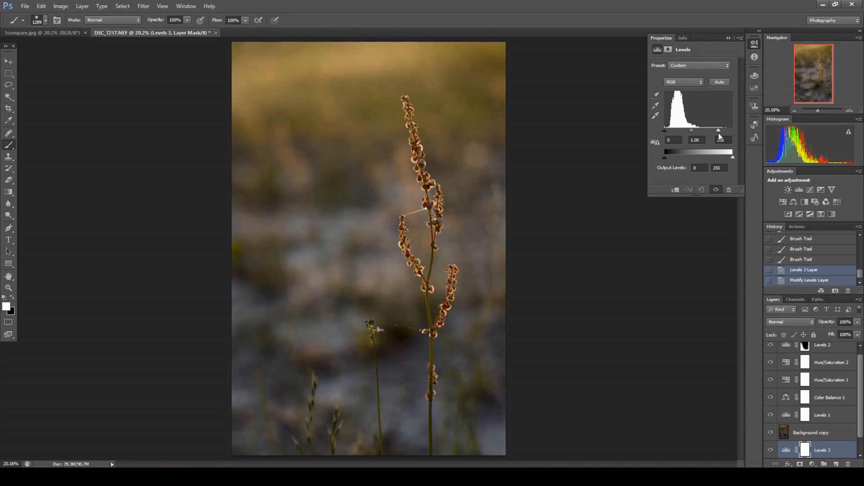
{"action": "left_click_drag", "start_coordinate": [719, 135], "coordinate": [728, 134]}
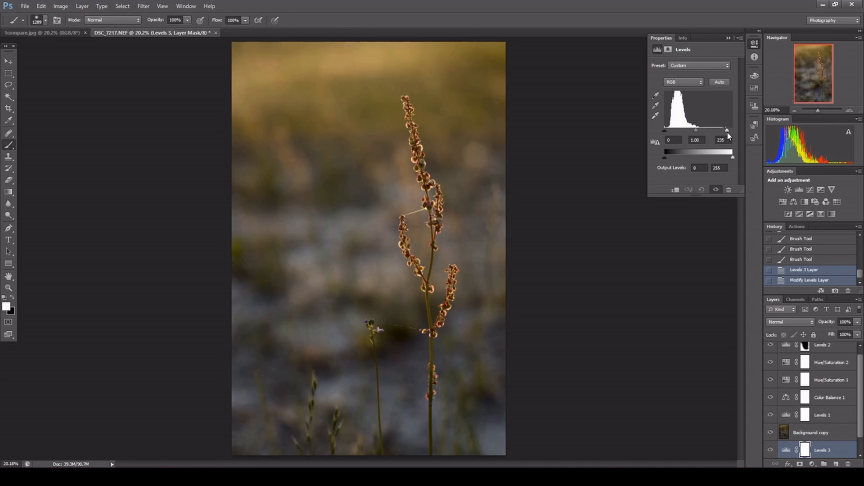
{"action": "left_click", "coordinate": [729, 38]}
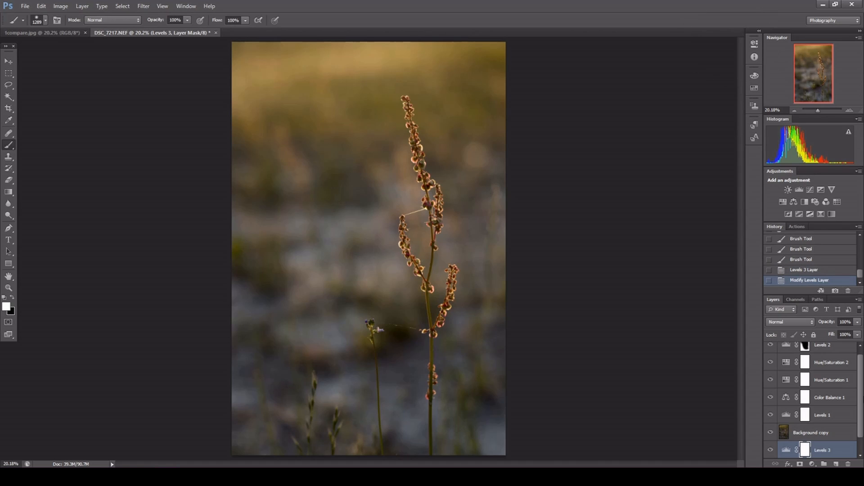
- Move the Levels 3 layer directly above Background copy in the layer stack
{"action": "mouse_move", "coordinate": [817, 450]}
{"action": "left_mouse_down"}
{"action": "mouse_move", "coordinate": [847, 462]}
{"action": "mouse_move", "coordinate": [824, 407]}
{"action": "left_mouse_up"}
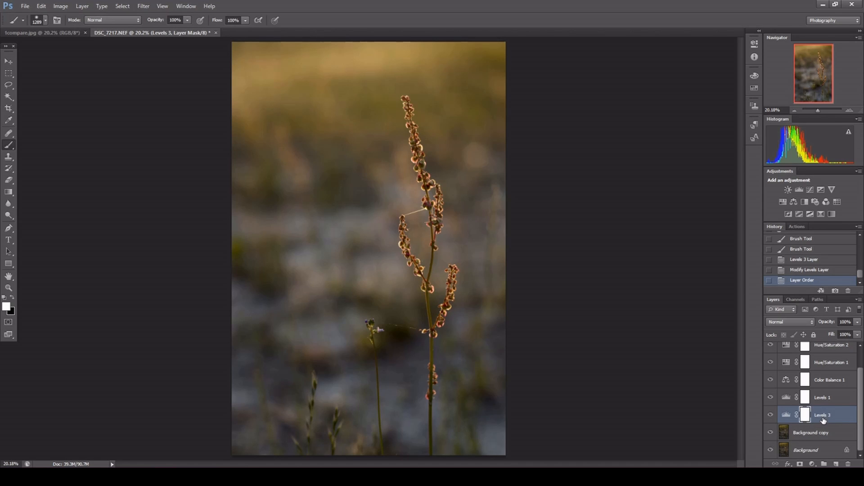
{"action": "left_click_drag", "start_coordinate": [823, 420], "coordinate": [820, 439]}
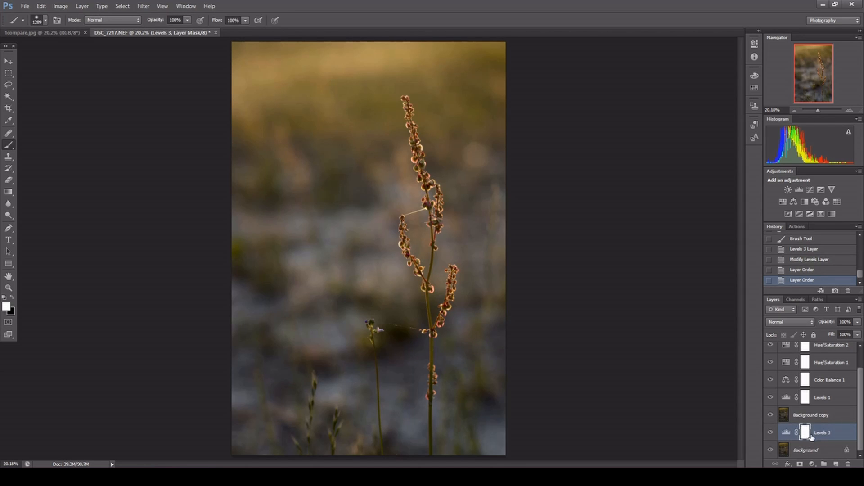
{"action": "left_click_drag", "start_coordinate": [835, 433], "coordinate": [841, 409]}
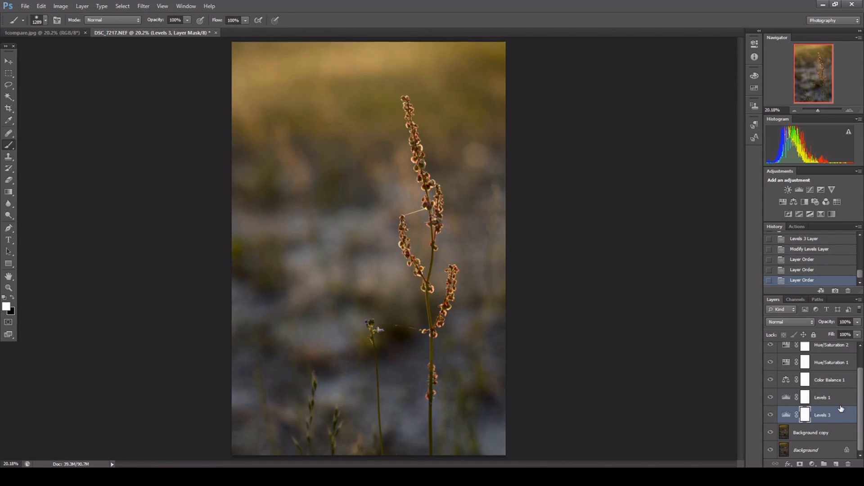
- Refine the Levels 3 adjustment with the white input level at 232 and the black input level at 0
{"action": "double_click", "coordinate": [786, 416]}
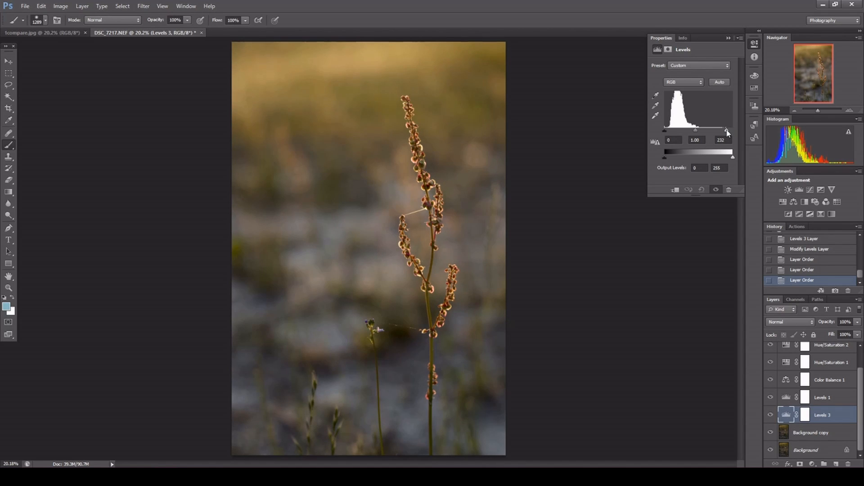
{"action": "left_click_drag", "start_coordinate": [727, 130], "coordinate": [728, 131]}
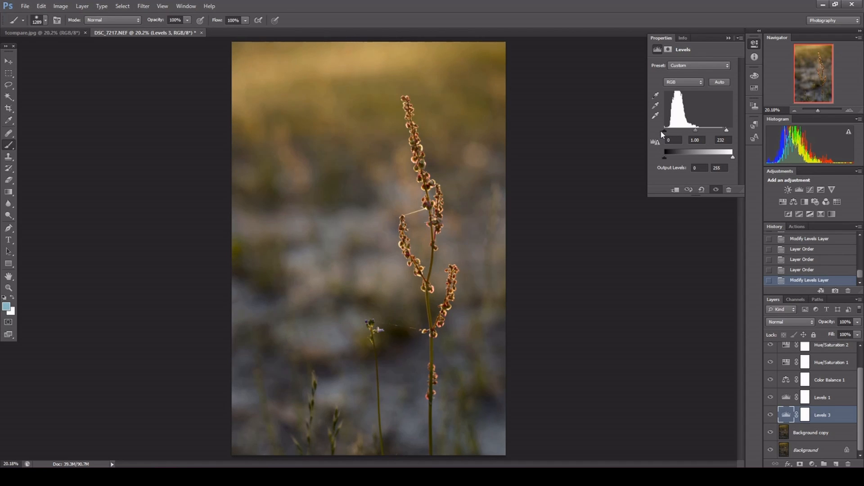
{"action": "left_click_drag", "start_coordinate": [667, 131], "coordinate": [665, 131]}
{"action": "left_click", "coordinate": [729, 37]}
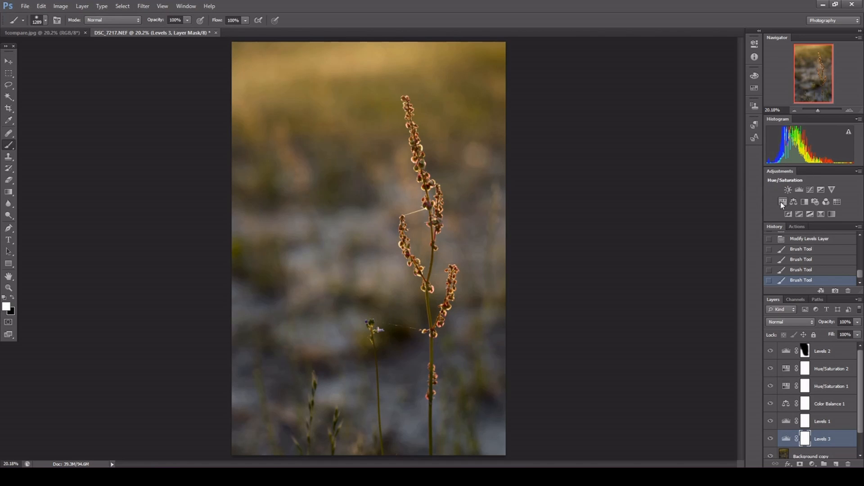
- Add a fourth Levels adjustment layer above Levels 3, set its midtones to 1.10 and invert its mask to black
{"action": "left_click", "coordinate": [799, 189]}
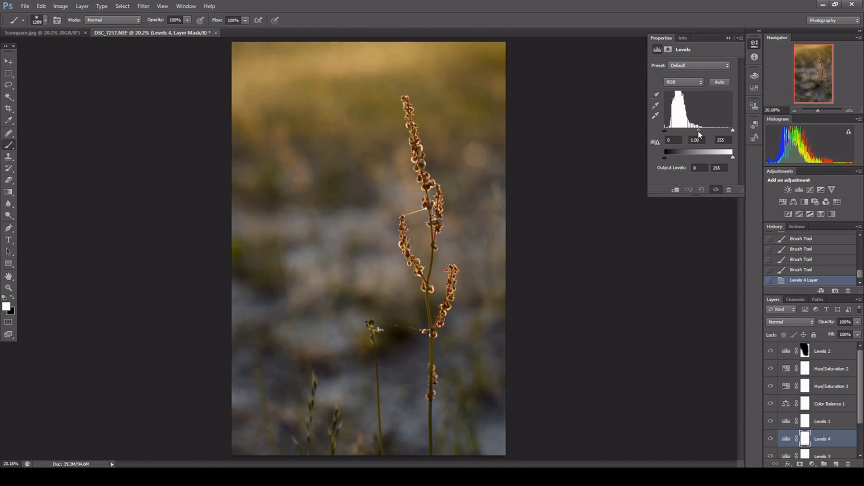
{"action": "left_click_drag", "start_coordinate": [698, 132], "coordinate": [696, 131]}
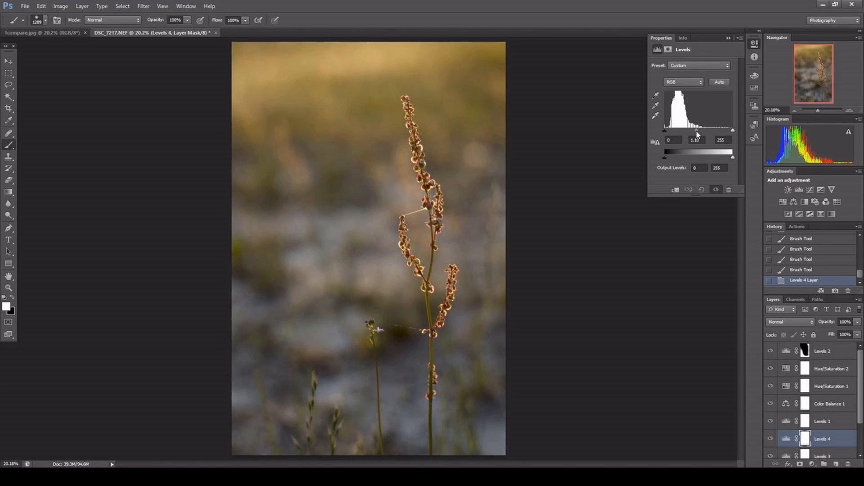
{"action": "left_click", "coordinate": [728, 37]}
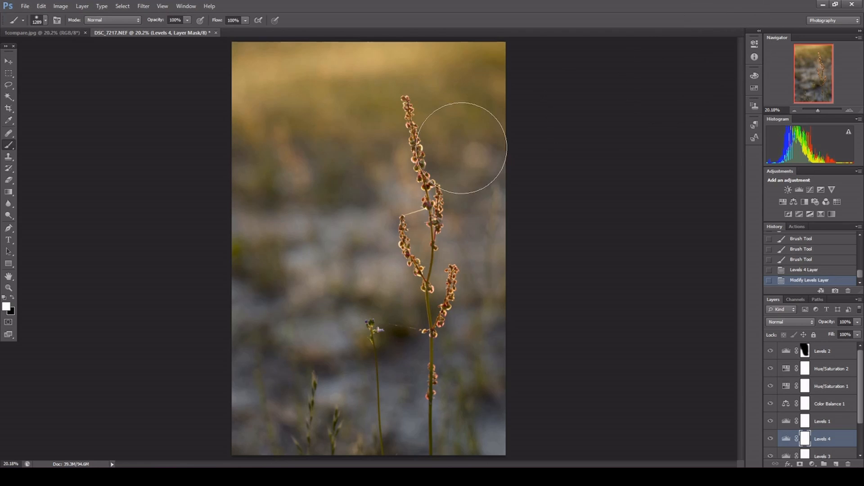
{"action": "key", "text": "ctrl+i"}
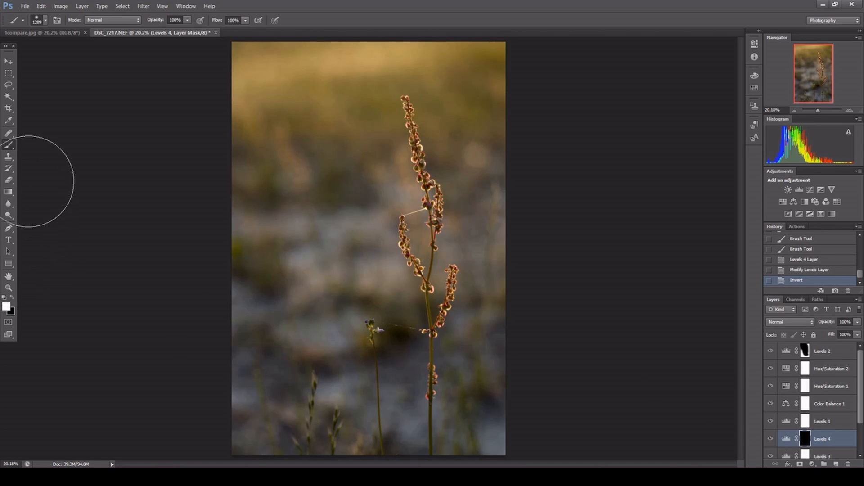
- Set the brush size to 236 px and paint white on the Levels 4 mask over dark patches in the lower background
{"action": "right_click", "coordinate": [396, 348]}
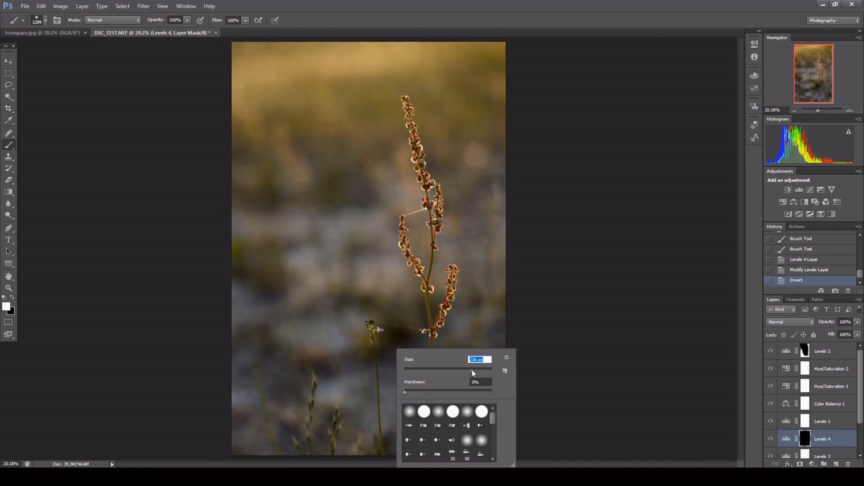
{"action": "key", "text": "Return"}
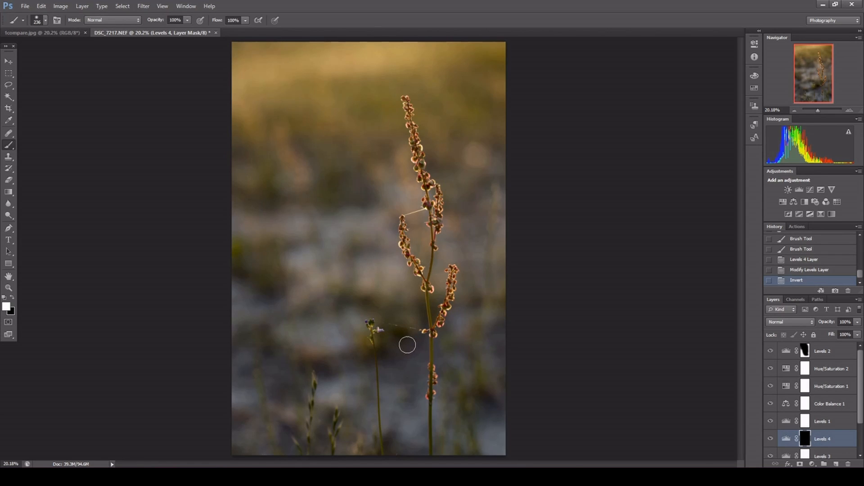
{"action": "left_click_drag", "start_coordinate": [407, 344], "coordinate": [415, 358]}
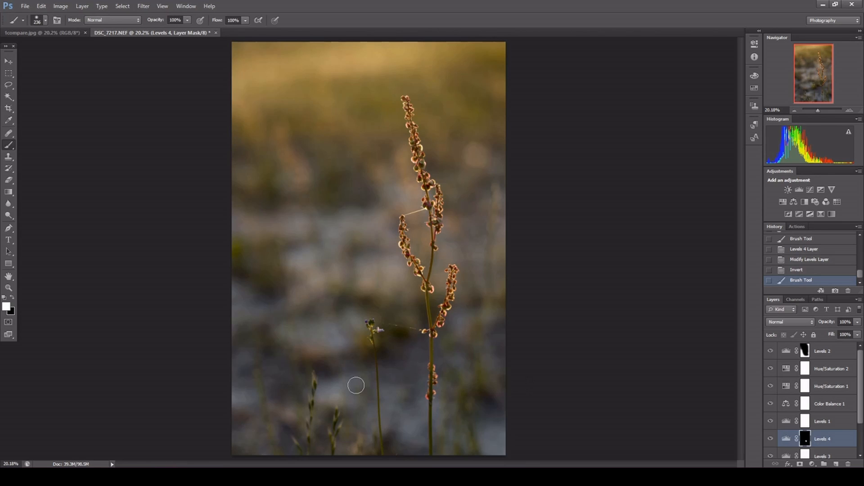
{"action": "left_click_drag", "start_coordinate": [239, 276], "coordinate": [245, 279]}
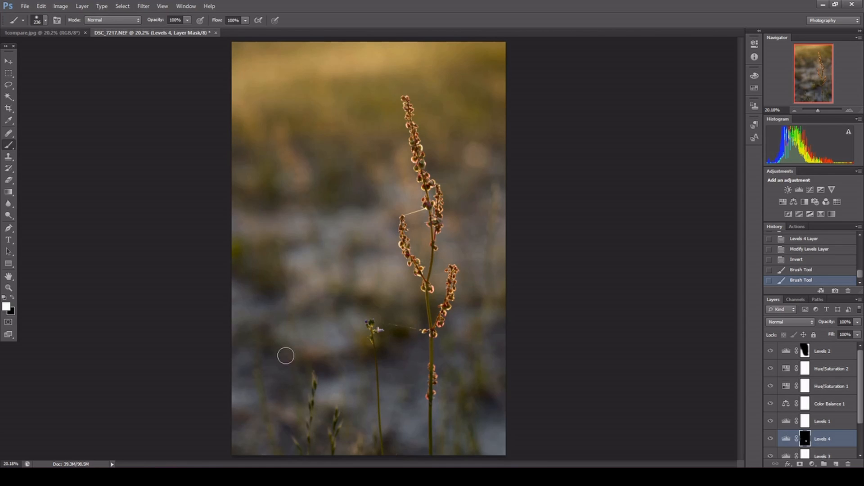
{"action": "mouse_move", "coordinate": [272, 353]}
{"action": "left_mouse_down"}
{"action": "mouse_move", "coordinate": [263, 322]}
{"action": "mouse_move", "coordinate": [268, 289]}
{"action": "left_mouse_up"}
{"action": "left_click_drag", "start_coordinate": [337, 359], "coordinate": [326, 365]}
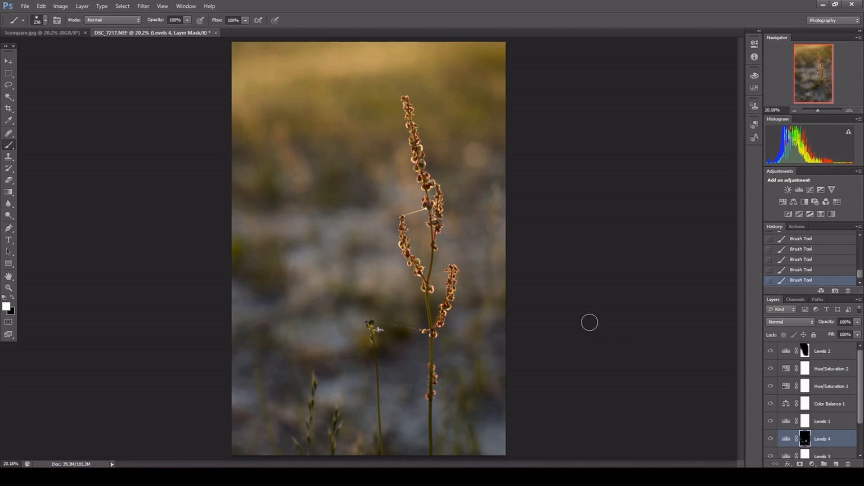
- Compare the edited photo with the before-and-after image in 1compare.jpg
{"action": "left_click", "coordinate": [69, 33]}
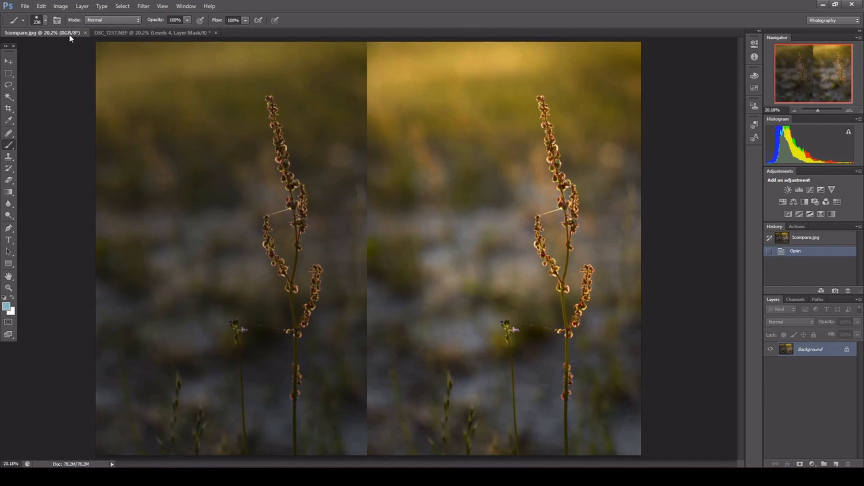
{"action": "left_click", "coordinate": [158, 35]}
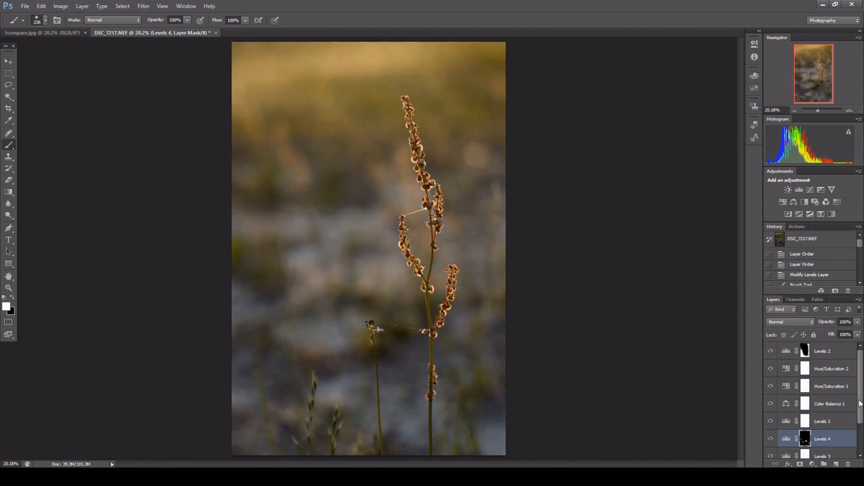
- Flatten all layers of DSC_7217.NEF into a single background layer
{"action": "mouse_move", "coordinate": [861, 373]}
{"action": "left_mouse_down"}
{"action": "mouse_move", "coordinate": [861, 403]}
{"action": "mouse_move", "coordinate": [862, 362]}
{"action": "left_mouse_up"}
{"action": "left_click", "coordinate": [85, 7]}
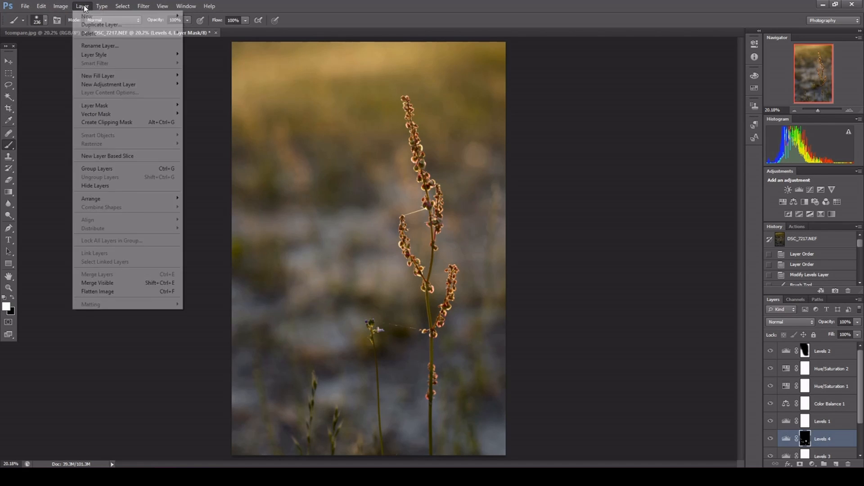
{"action": "left_click", "coordinate": [116, 294]}
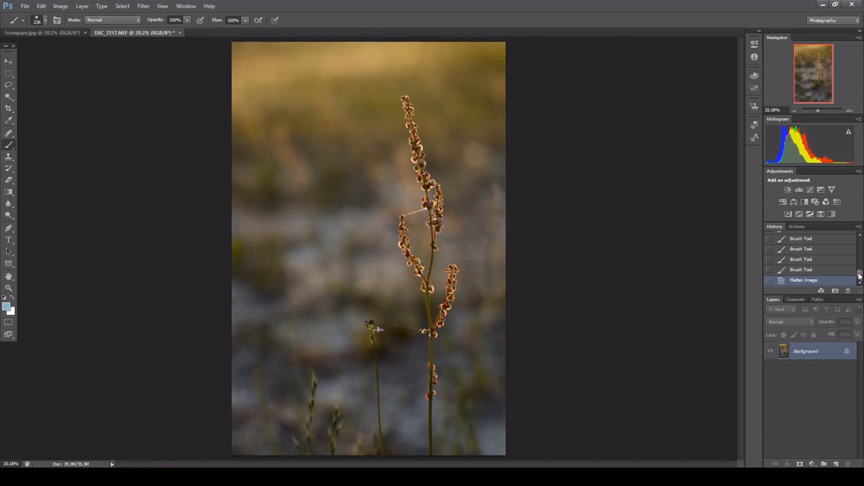
- Compare an earlier history state with the flattened image and return to the flattened state
{"action": "mouse_move", "coordinate": [859, 274]}
{"action": "left_mouse_down"}
{"action": "mouse_move", "coordinate": [860, 243]}
{"action": "mouse_move", "coordinate": [860, 288]}
{"action": "left_mouse_up"}
{"action": "left_click", "coordinate": [816, 241]}
{"action": "left_click", "coordinate": [816, 281]}
- Save the flattened photo in New folder as the JPEG file 1.jpg with quality 12 (Maximum) and the Progressive format option
{"action": "left_click", "coordinate": [26, 7]}
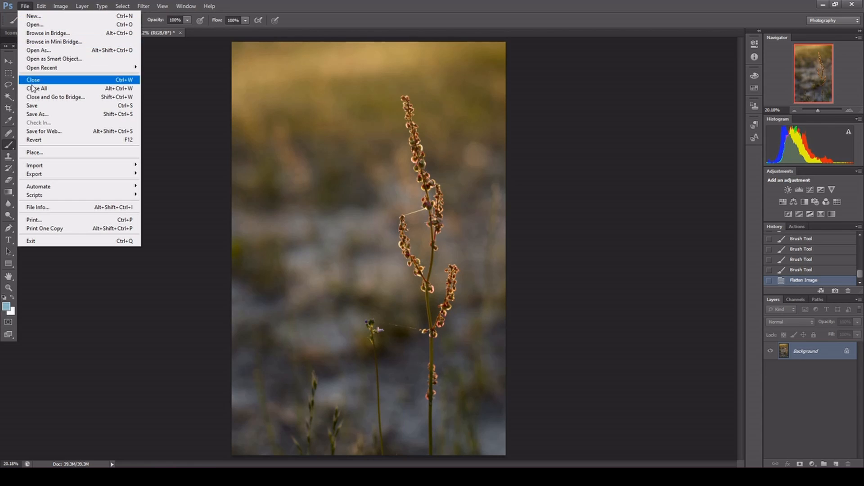
{"action": "left_click", "coordinate": [32, 115]}
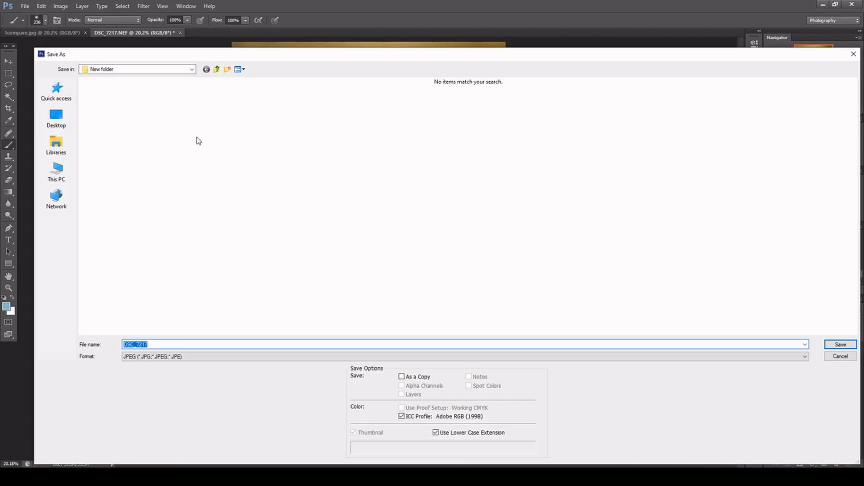
{"action": "left_click_drag", "start_coordinate": [150, 345], "coordinate": [111, 347]}
{"action": "type", "text": "f"}
{"action": "left_click", "coordinate": [845, 345]}
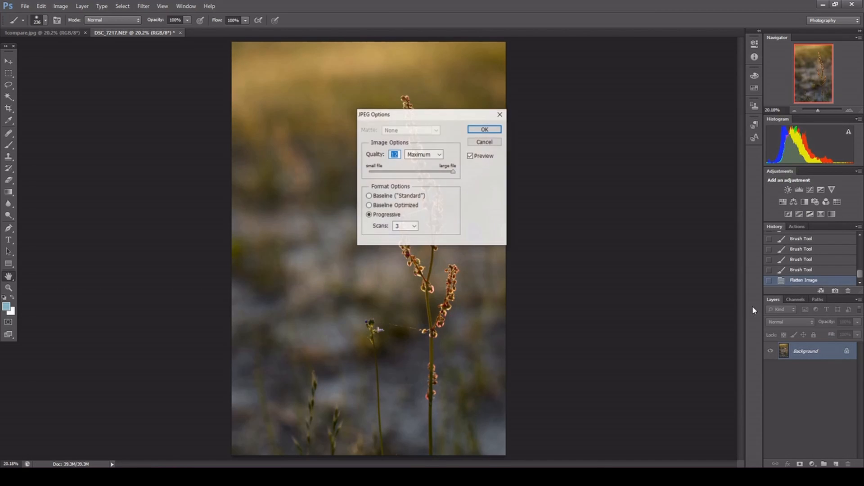
{"action": "left_click", "coordinate": [492, 131]}
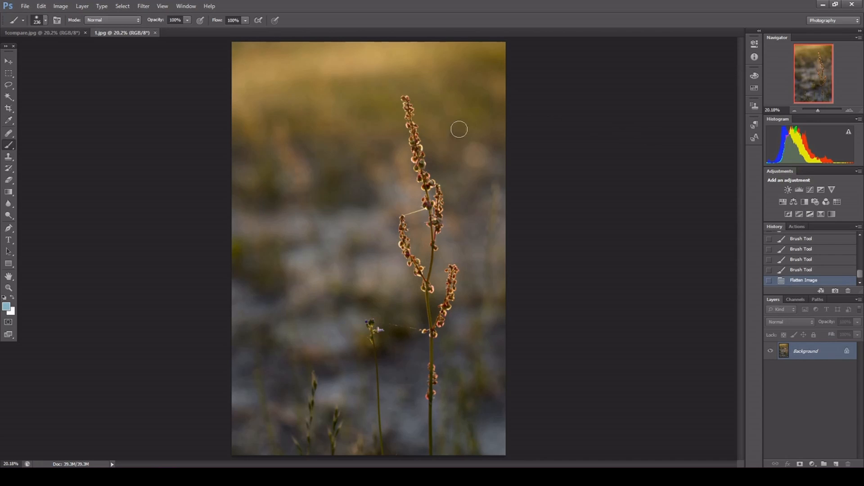